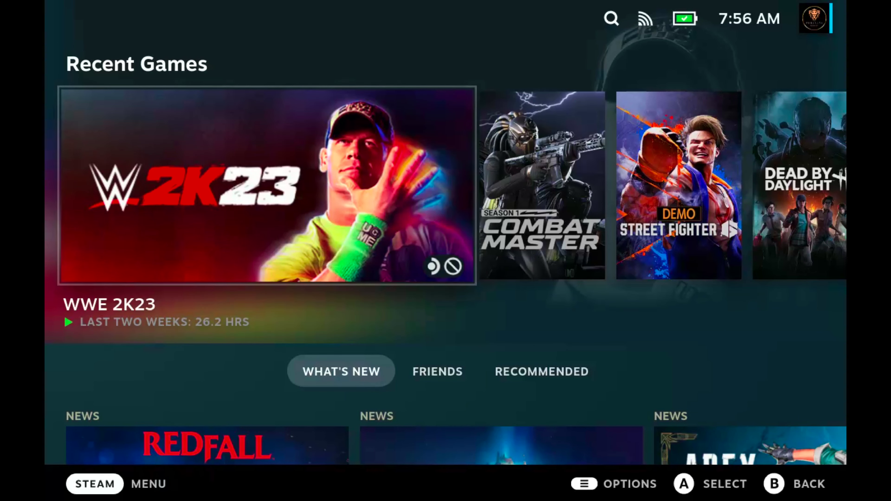
Step: Leave the Decky Recorder page in the quick access overlay and open the Decky plugin store
key(ctrl+2)
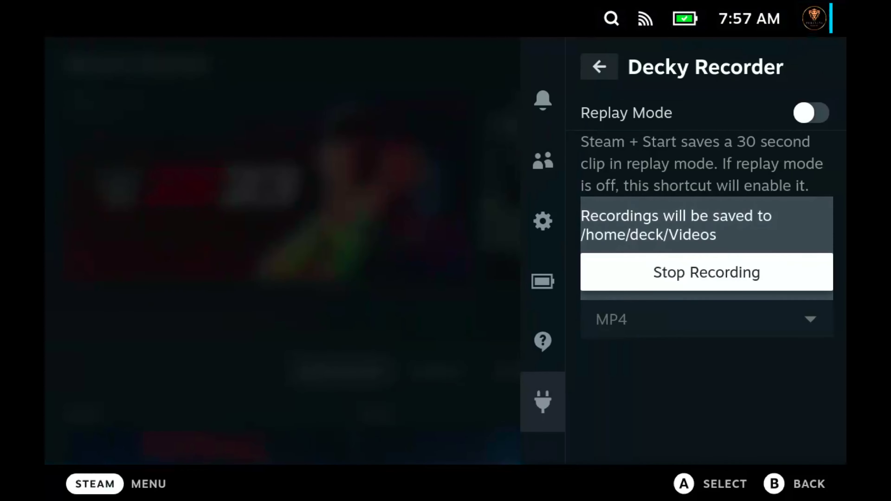
key(Up)
key(Up)
key(Return)
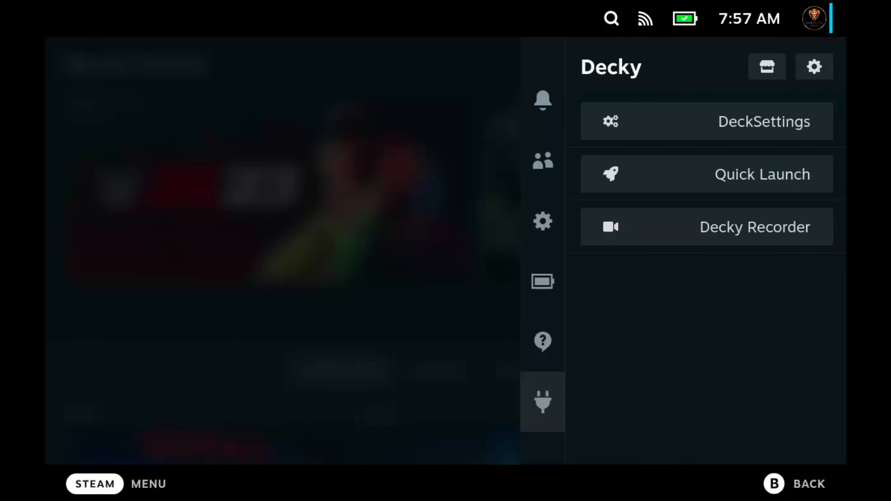
key(Down)
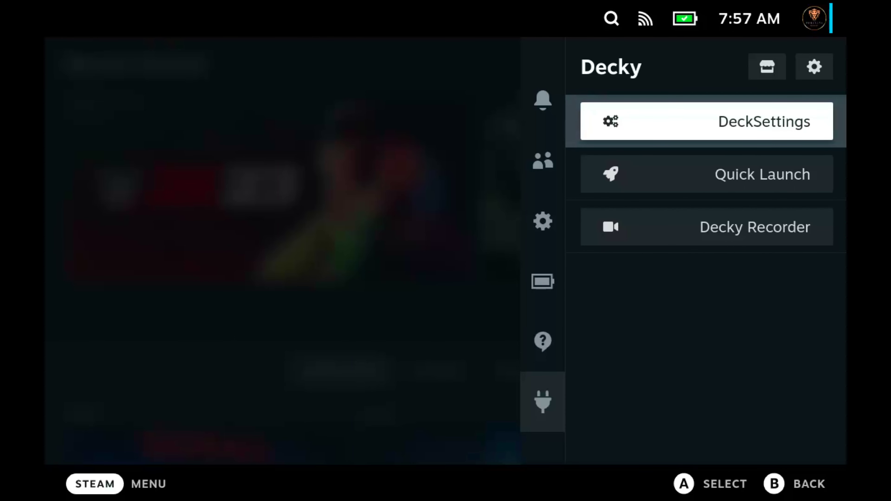
key(Up)
key(Return)
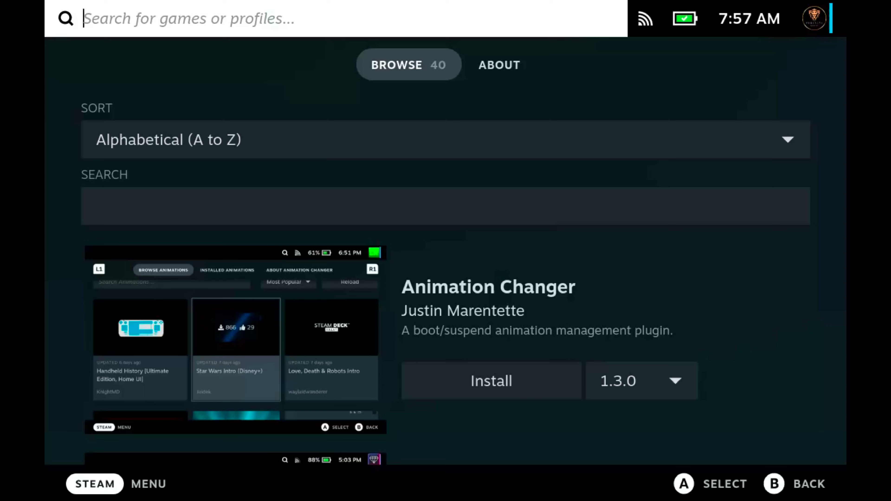
Step: Find the DeckSettings plugin in the store's alphabetical plugin list, then leave the store
key(Escape)
key(Down)
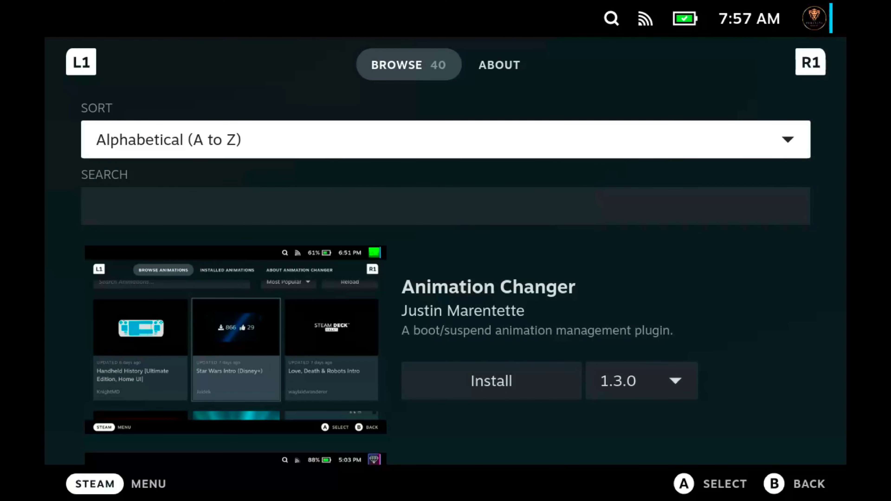
key(Down)
key(Down)
key(Down)
key(Down)
key(Down)
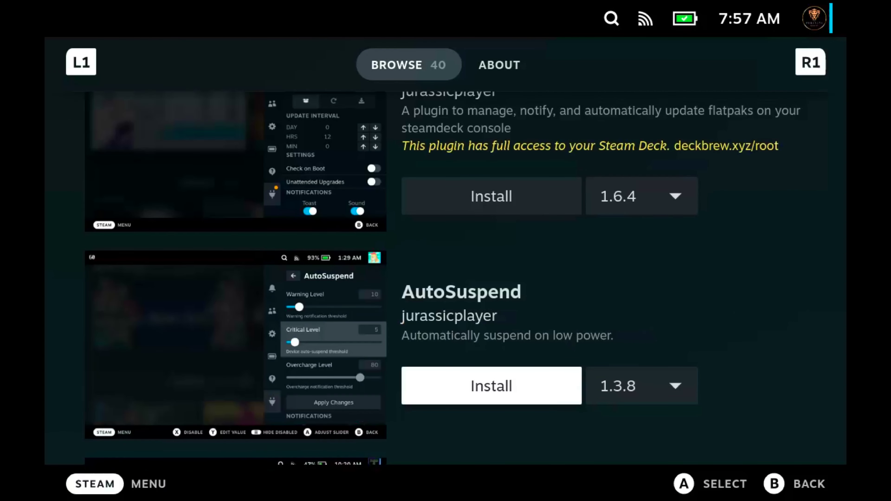
key(Down)
key(Down)
key(Down)
key(Down)
key(Down)
key(Down)
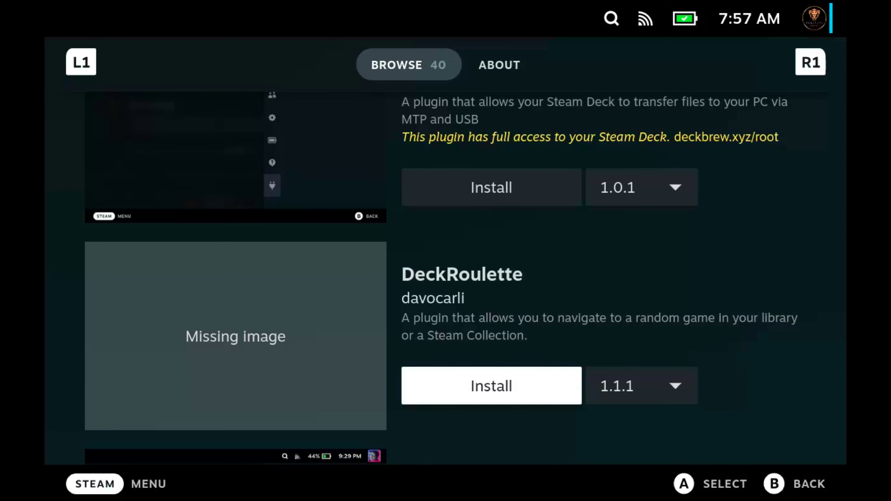
key(Down)
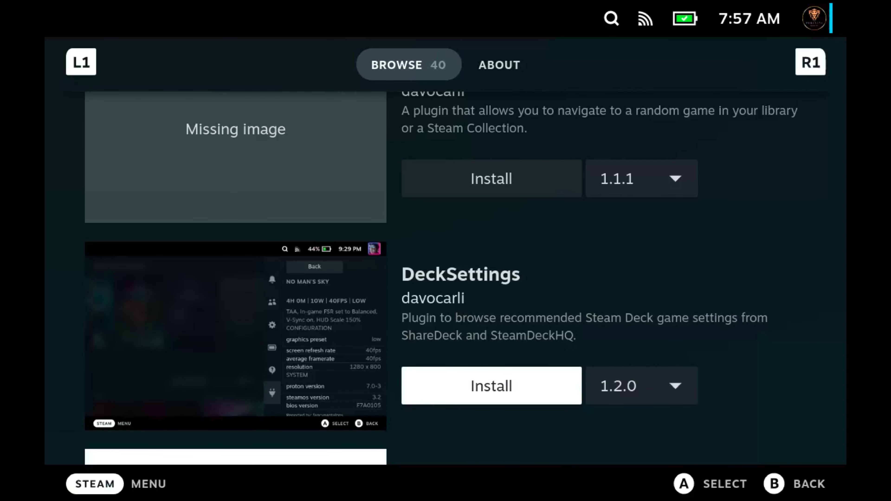
key(Escape)
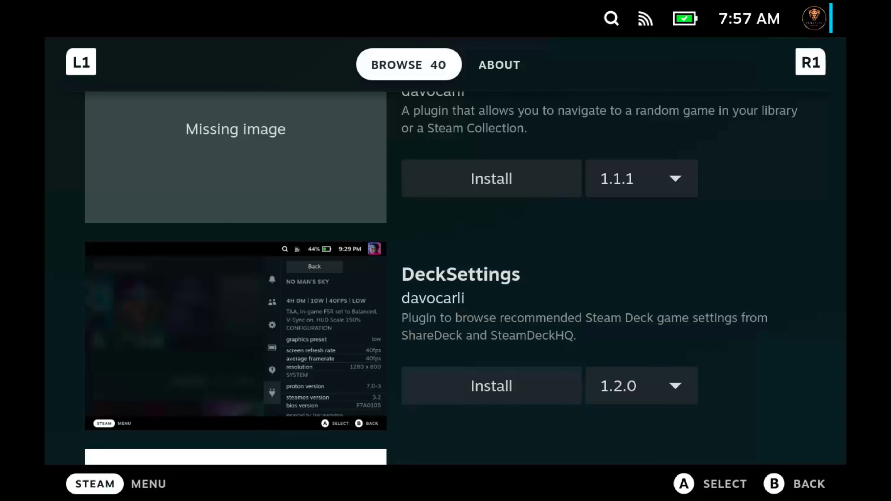
key(Escape)
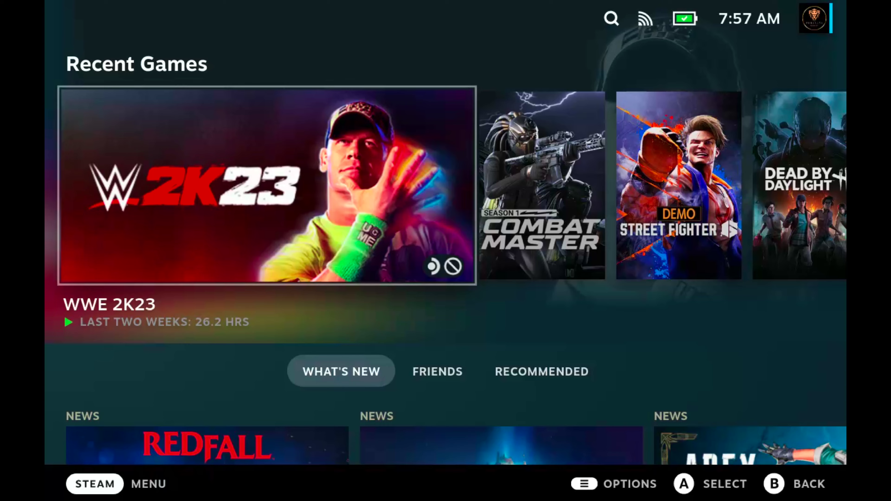
Step: Open the DeckSettings plugin and look through its list of installed games down to Sons Of The Forest
key(ctrl+2)
key(Return)
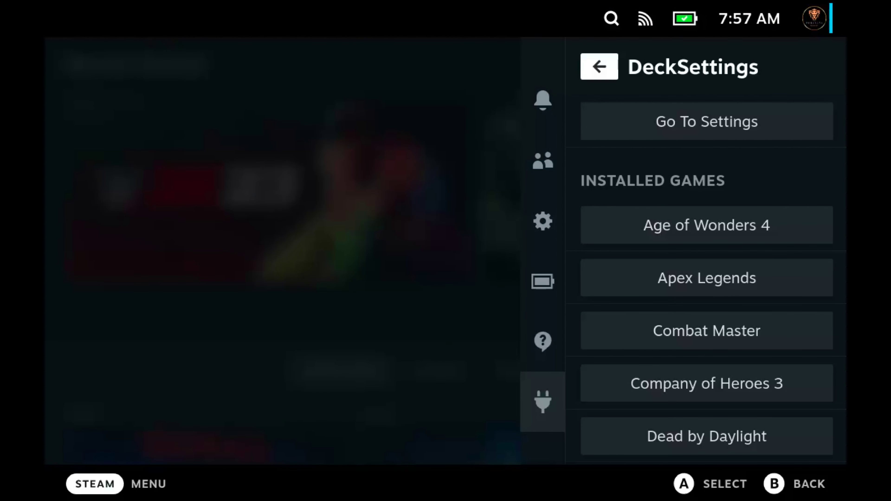
key(Down)
key(Down)
key(Down)
key(Down)
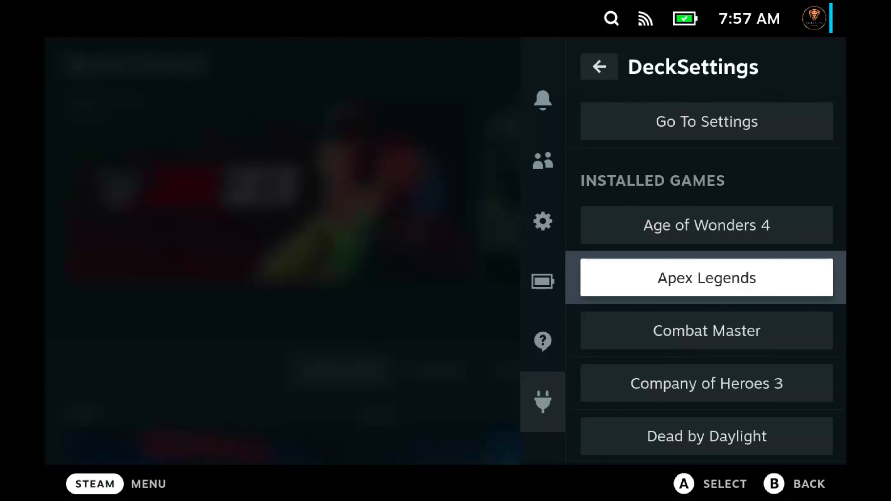
key(Down)
key(Down)
key(Down)
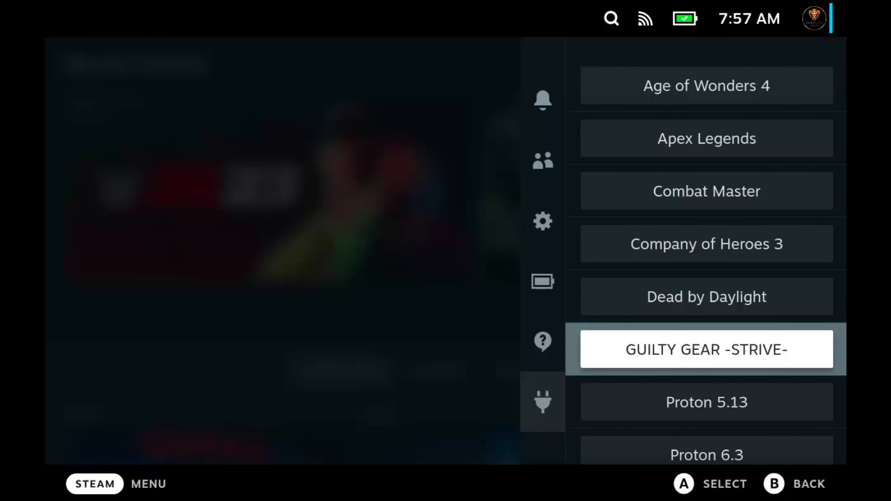
key(Down)
key(Down)
key(Down)
key(Down)
key(Down)
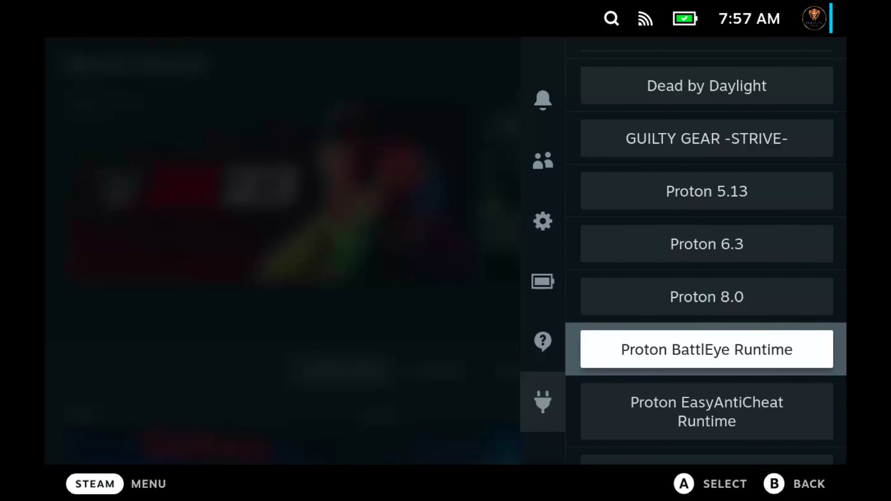
key(Down)
key(Down)
key(Down)
key(Down)
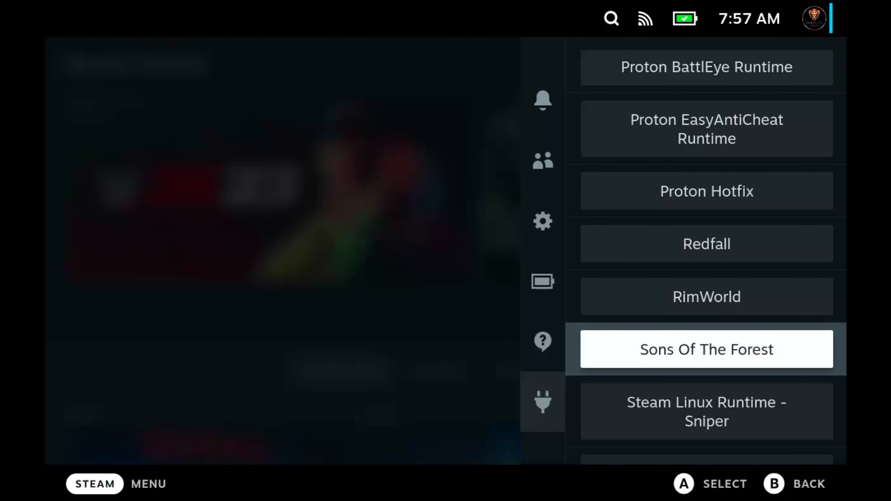
Step: Go back up the installed games list and open the settings reports for Apex Legends
key(Up)
key(Up)
key(Up)
key(Up)
key(Up)
key(Up)
key(Up)
key(Up)
key(Up)
key(Up)
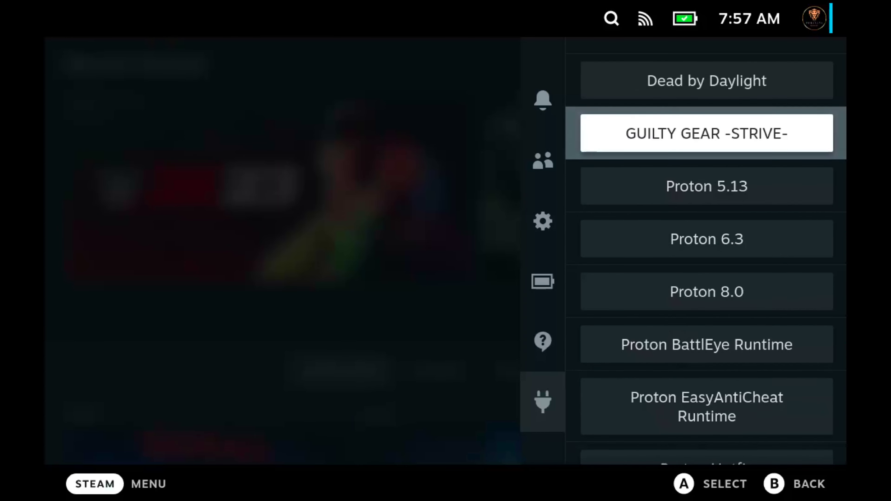
key(Up)
key(Down)
key(Return)
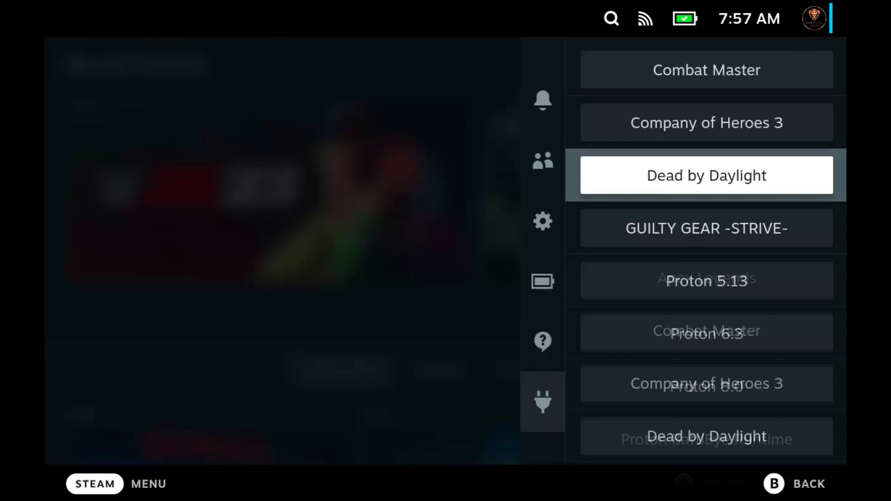
key(Down)
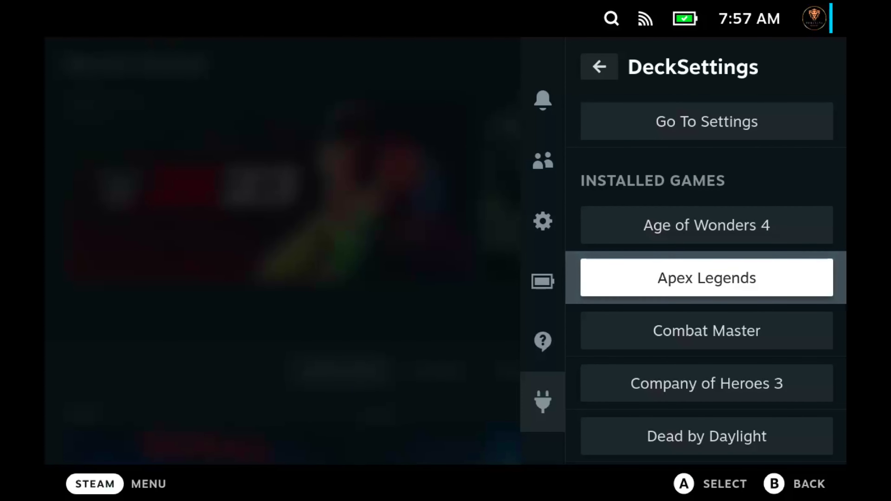
key(Return)
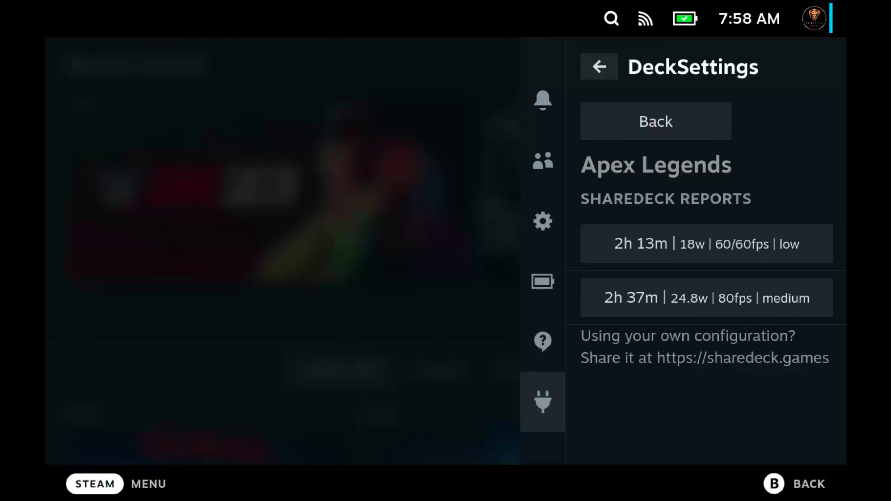
Step: Open the 18w, 60/60fps, low ShareDeck report for Apex Legends and examine its configuration and system details
key(Down)
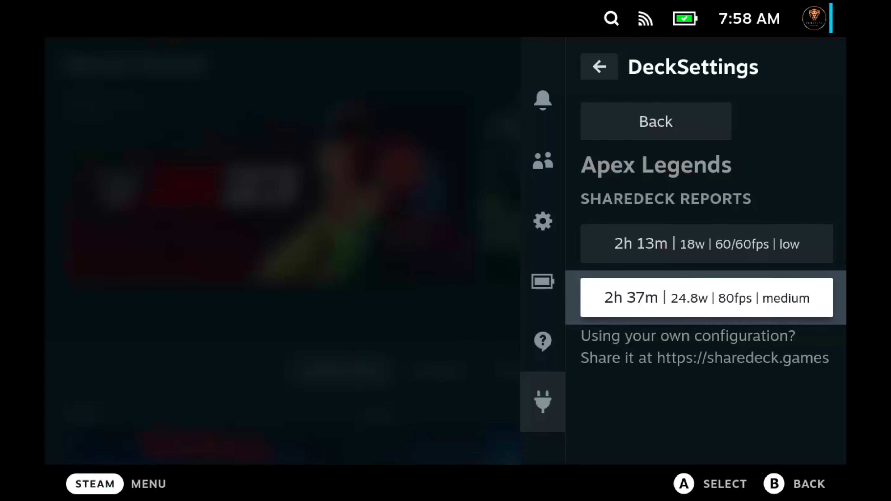
key(Up)
key(Down)
key(Up)
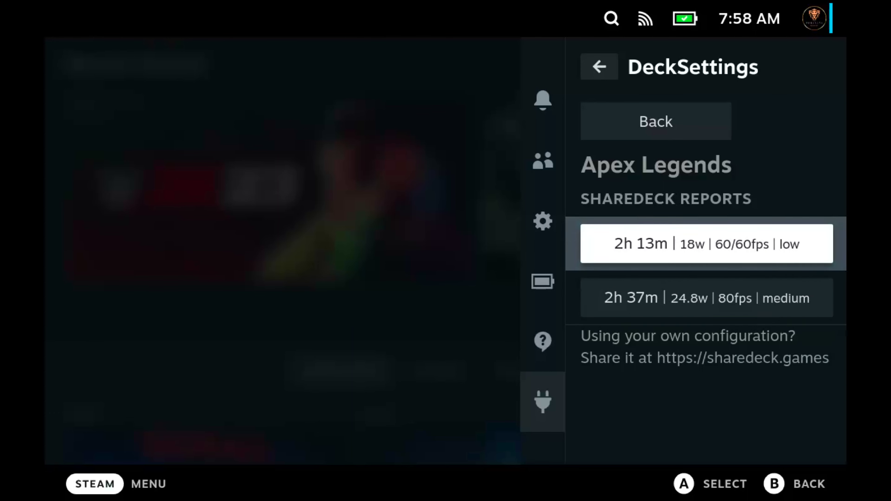
key(Return)
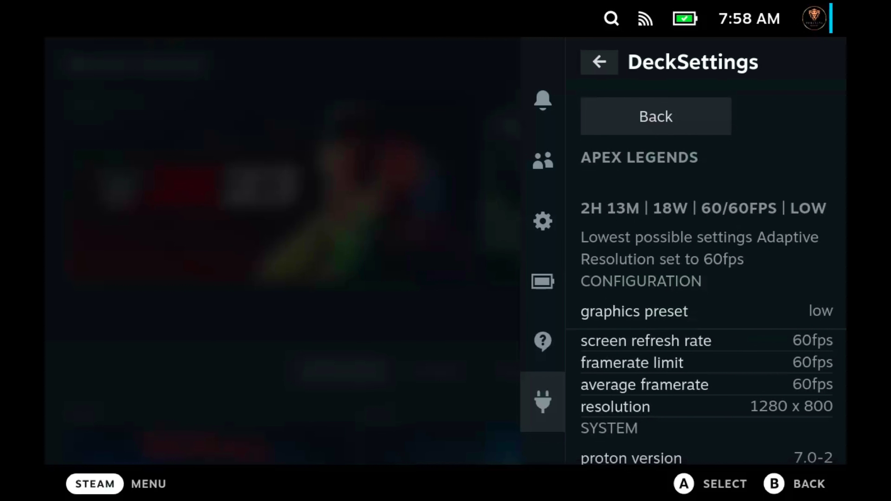
key(Down)
key(Down)
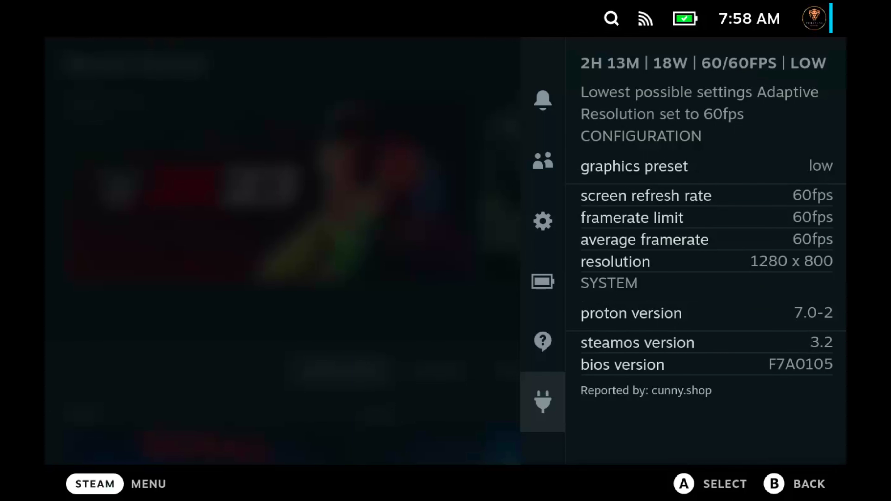
Step: Leave the Apex Legends report, reopen DeckSettings and open the settings reports for Combat Master
key(Escape)
key(Right)
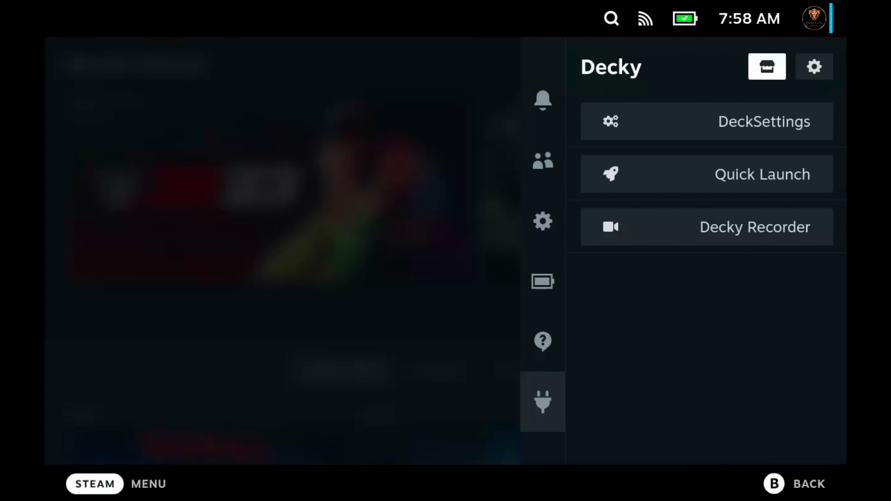
key(Down)
key(Return)
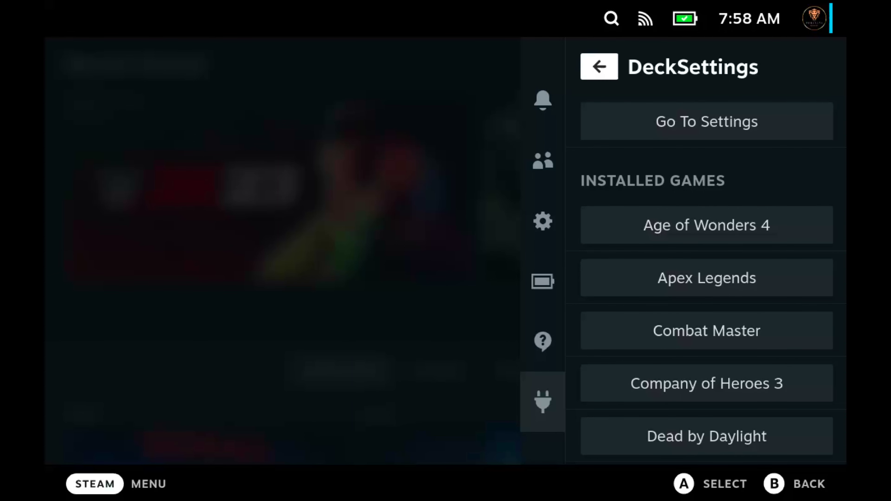
key(Down)
key(Down)
key(Down)
key(Down)
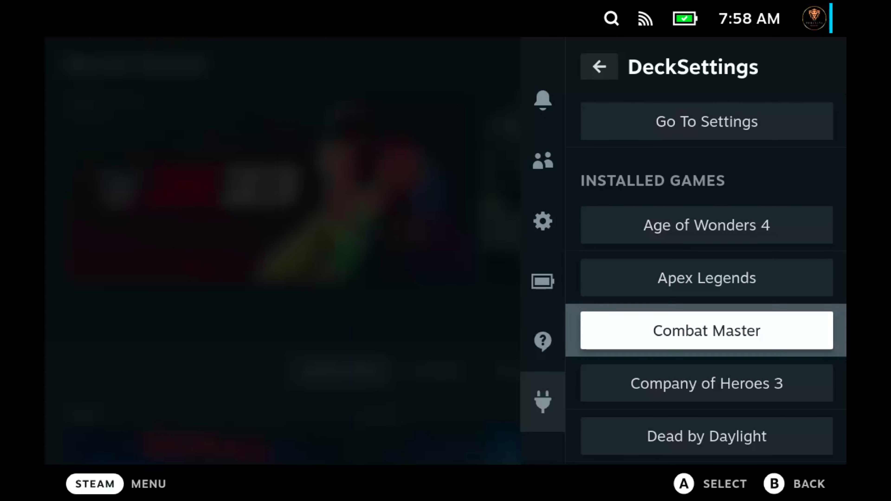
key(Return)
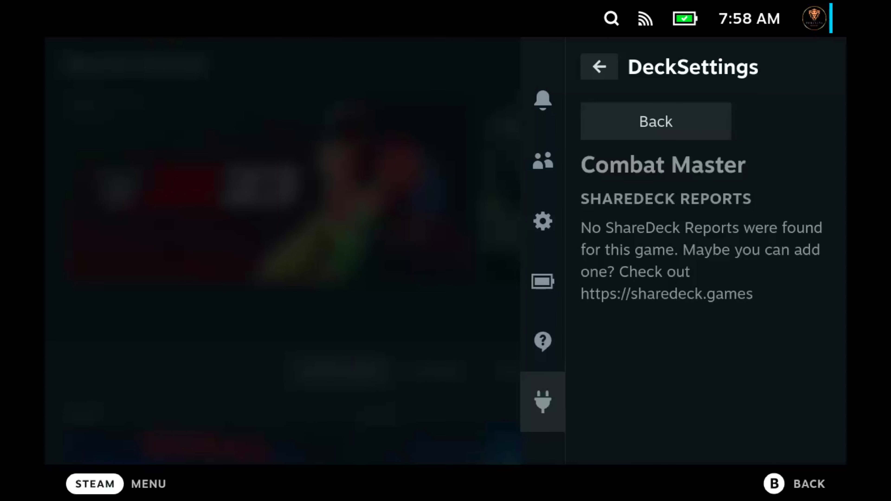
Step: Return to the installed games list and open the settings reports for GUILTY GEAR -STRIVE-
key(Down)
key(Return)
key(Down)
key(Down)
key(Down)
key(Down)
key(Down)
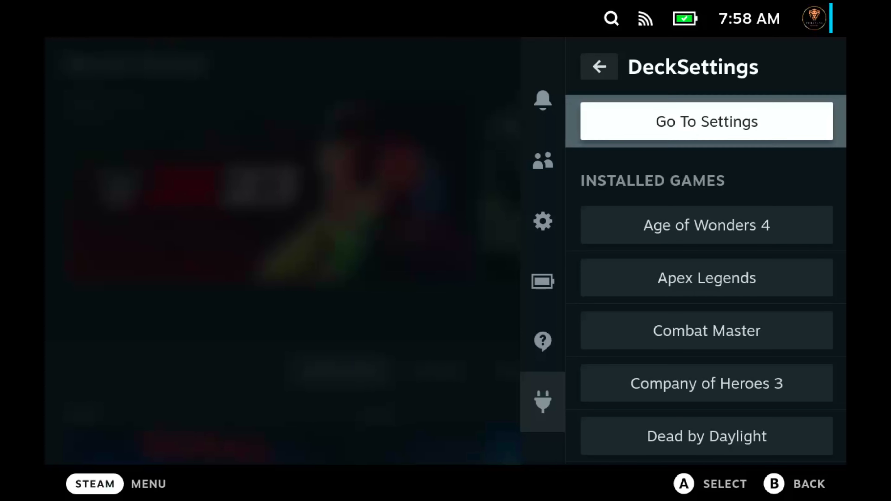
key(Down)
key(Down)
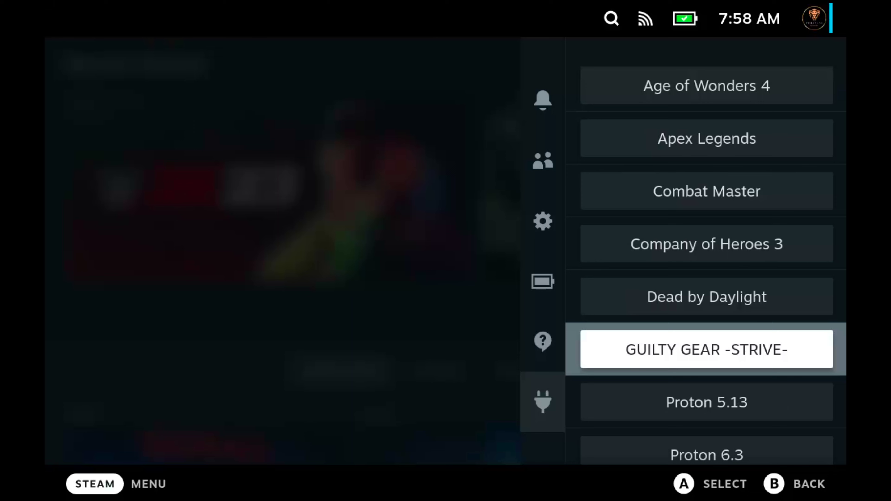
key(Return)
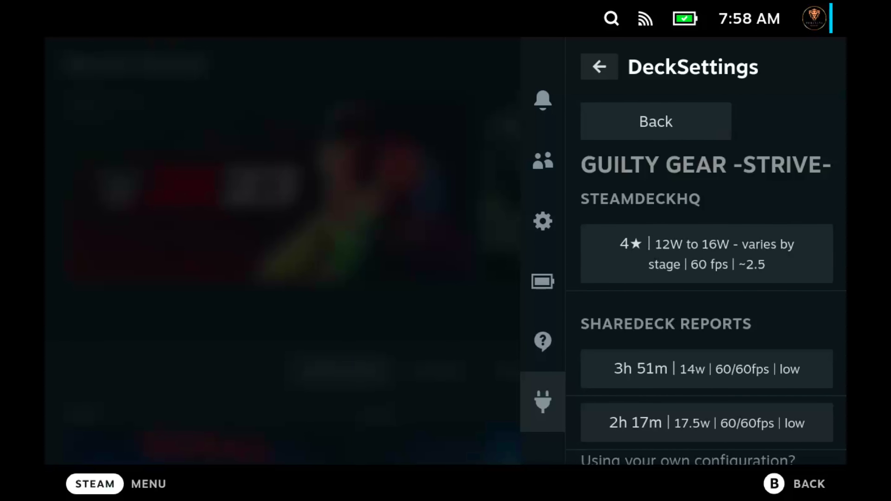
Step: Look through the available GUILTY GEAR -STRIVE- reports and open the 4-star SteamDeckHQ one
key(Down)
key(Down)
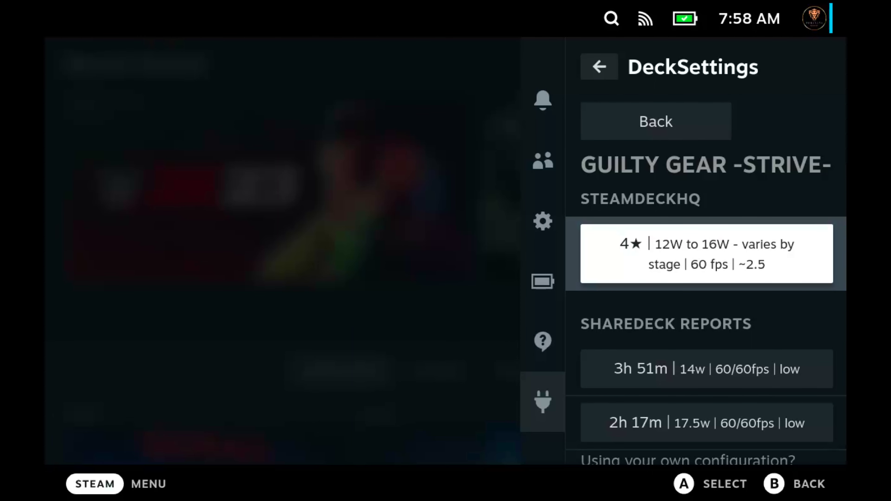
key(Down)
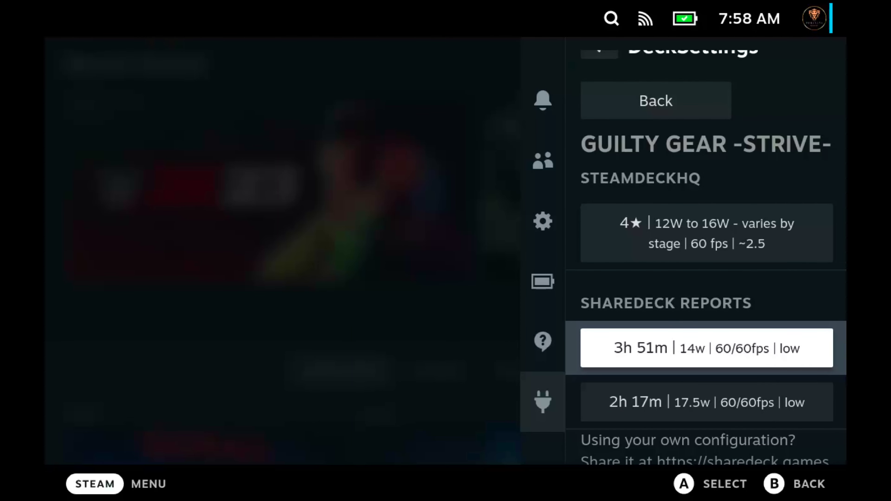
key(Down)
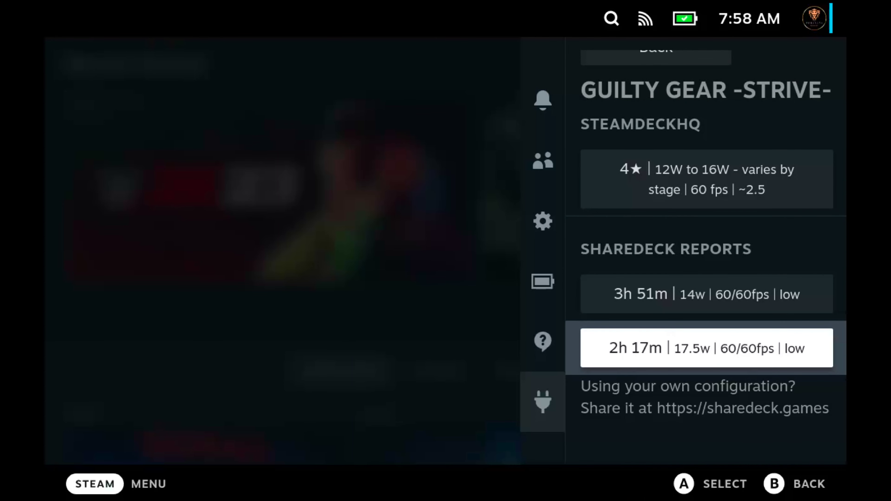
key(Up)
key(Up)
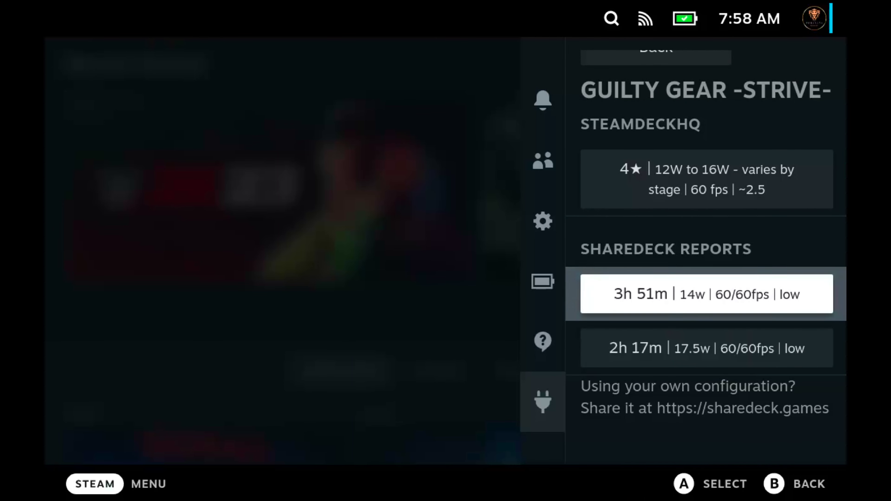
key(Return)
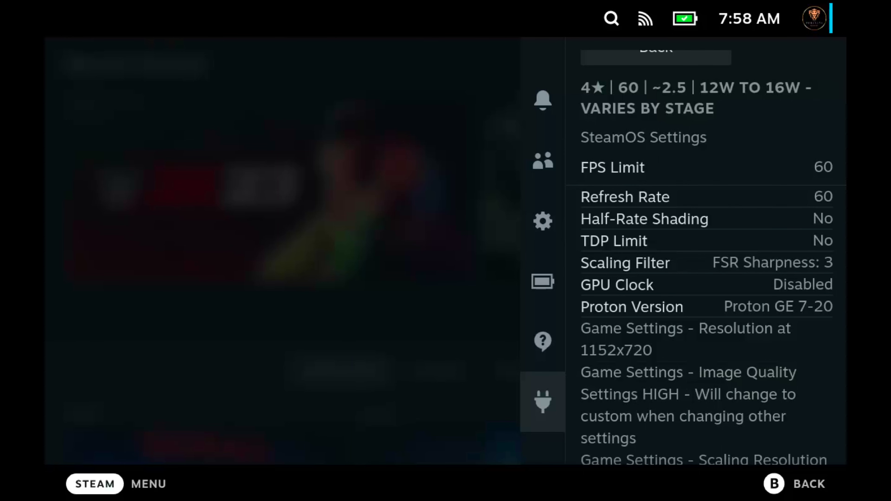
Step: Leave the GUILTY GEAR -STRIVE- report, reopen DeckSettings and open the plugin's own settings
key(Up)
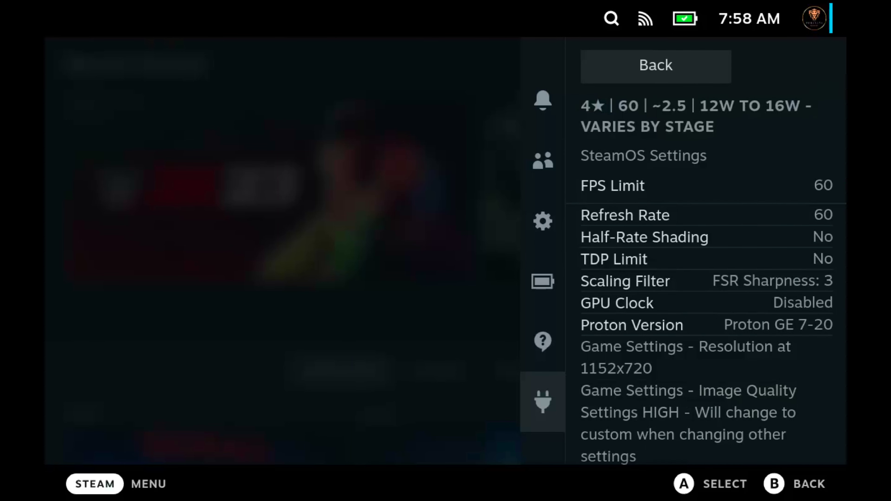
key(Return)
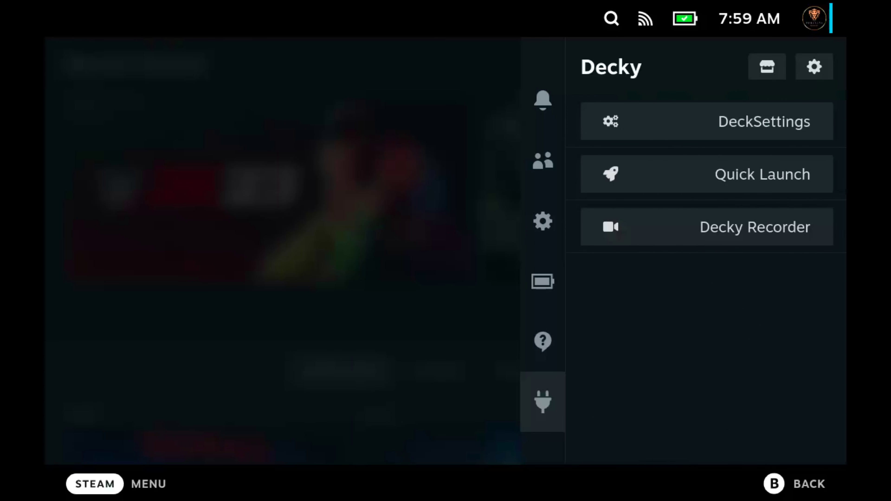
key(Down)
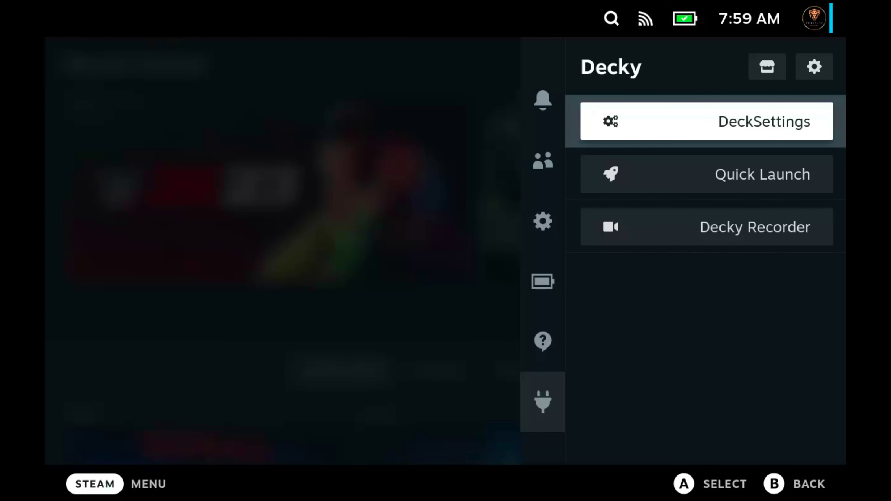
key(Return)
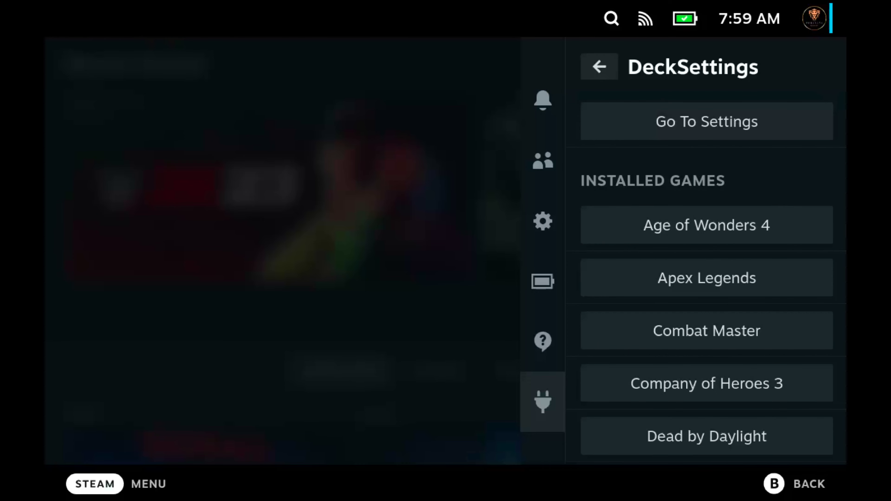
key(Down)
key(Return)
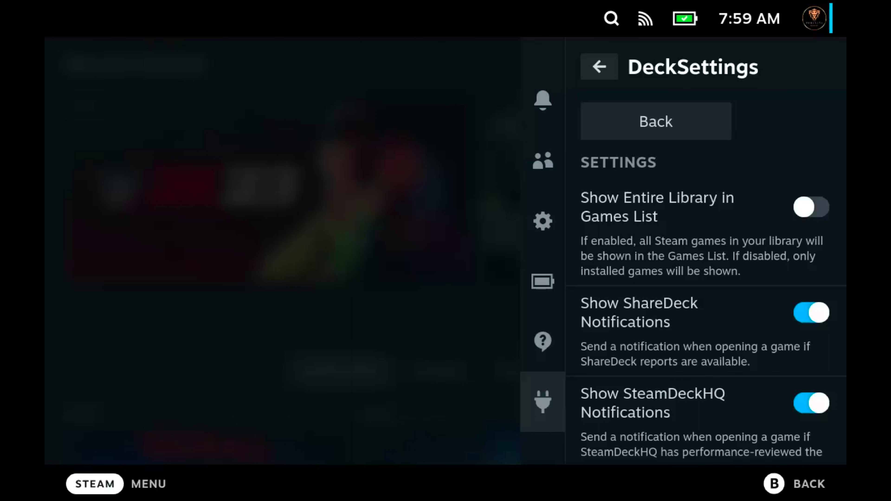
Step: Examine the plugin's options for the games list, ShareDeck and SteamDeckHQ notifications, first-open behaviour and notification testing
key(Down)
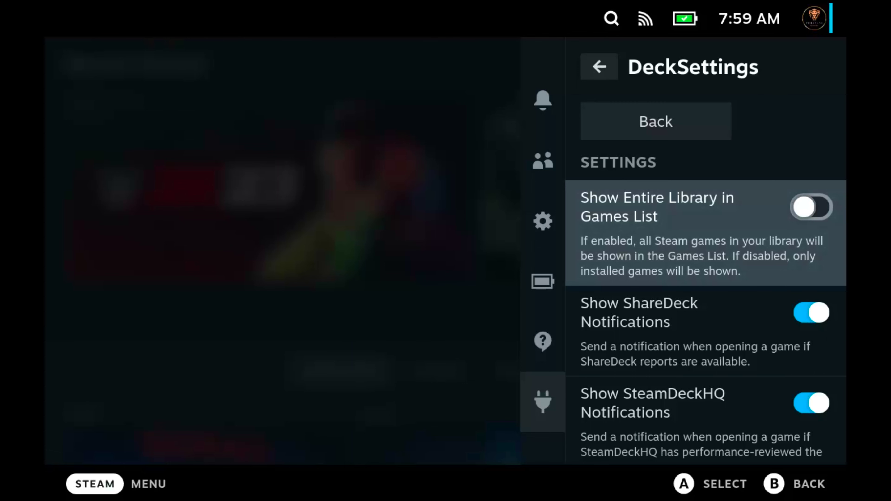
key(Down)
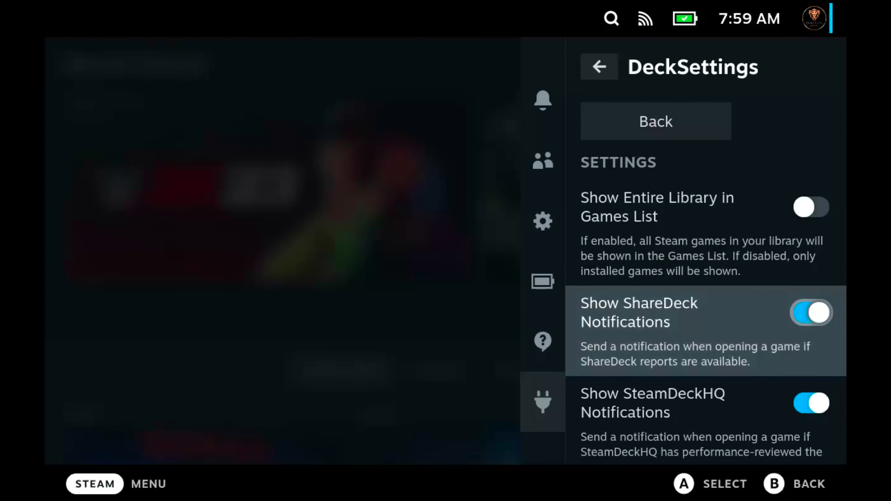
key(Down)
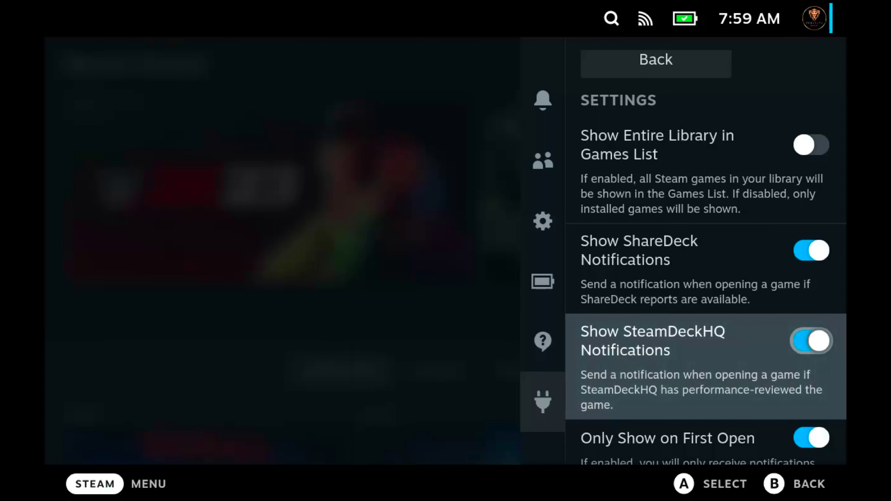
key(Down)
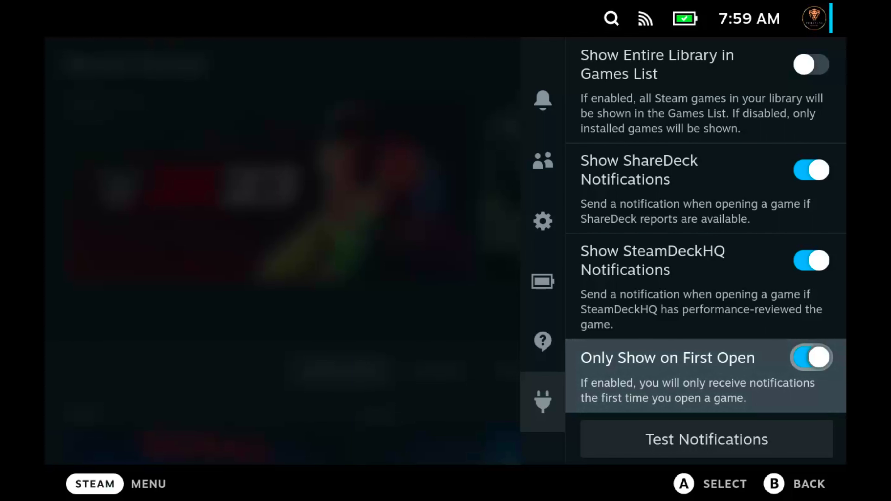
key(Down)
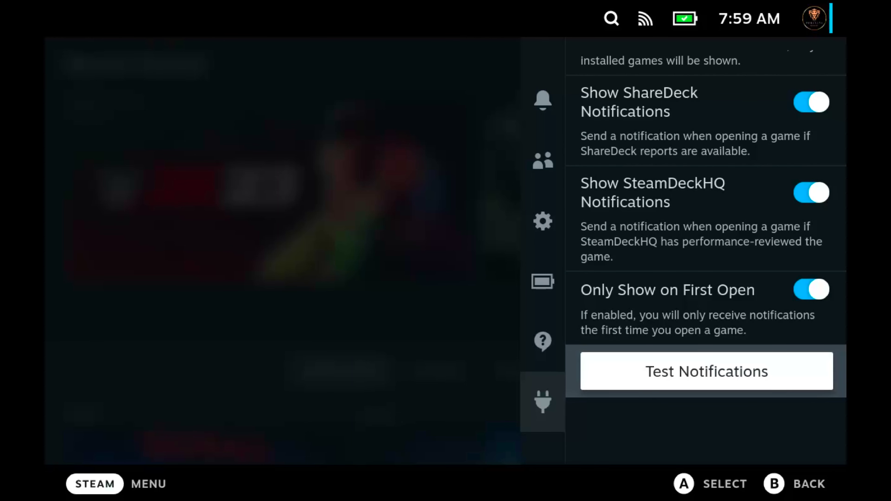
key(Up)
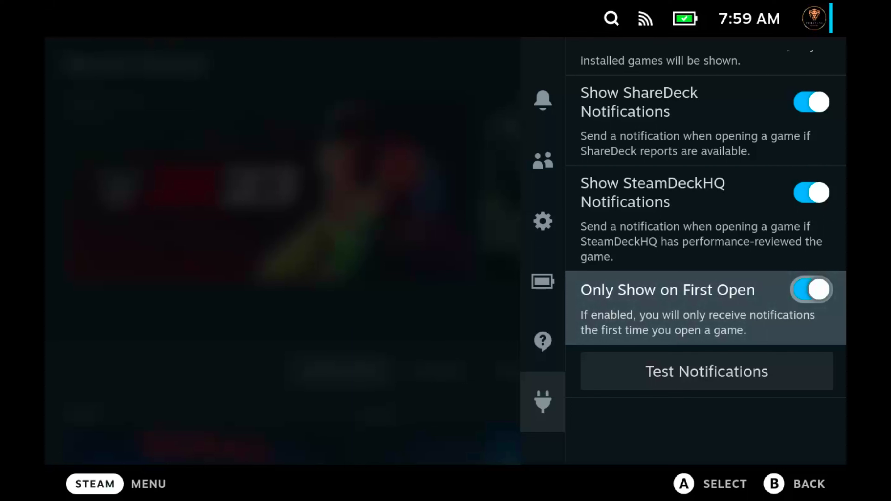
key(Up)
key(Up)
key(Up)
key(Up)
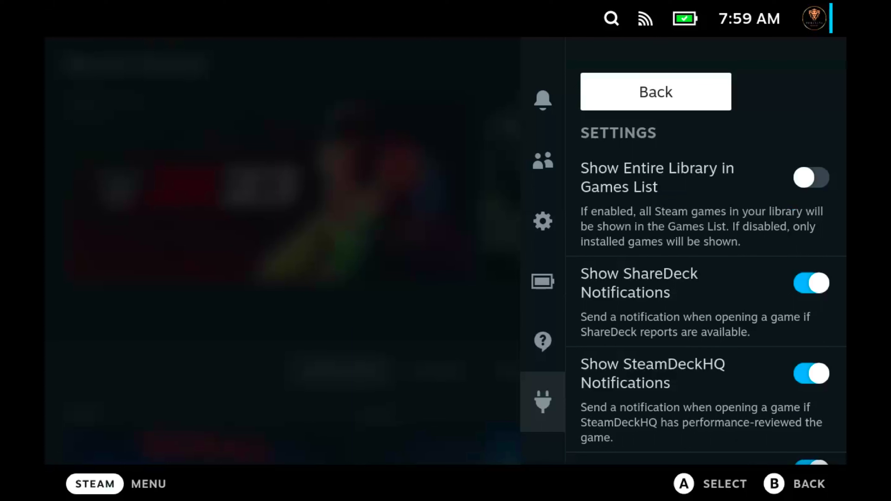
Step: Check the Show Entire Library in Games List option and return to the installed games list
key(Down)
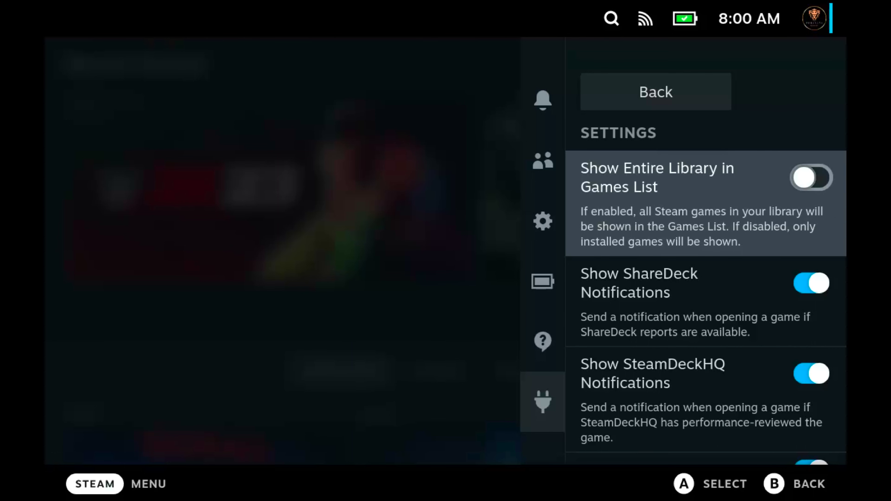
key(Up)
key(Return)
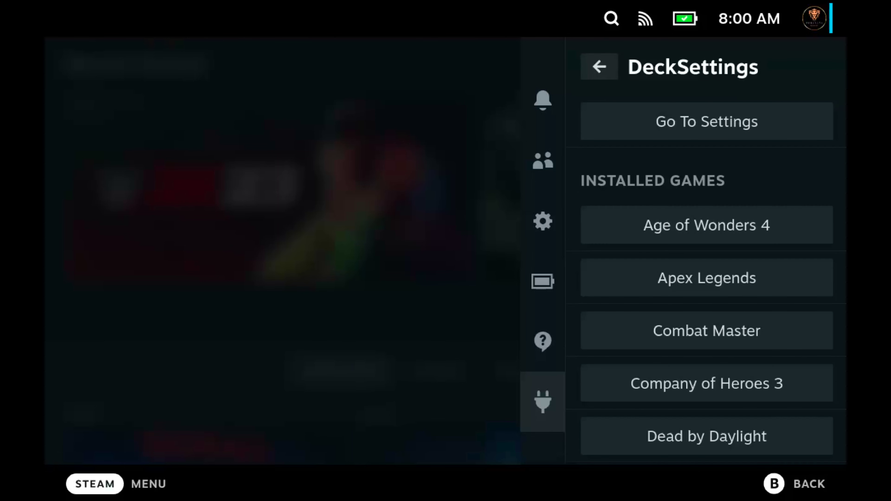
Step: Look through the installed games past GUILTY GEAR -STRIVE- and the Proton entries, and open the reports for one further entry
key(Down)
key(Down)
key(Down)
key(Down)
key(Down)
key(Down)
key(Down)
key(Down)
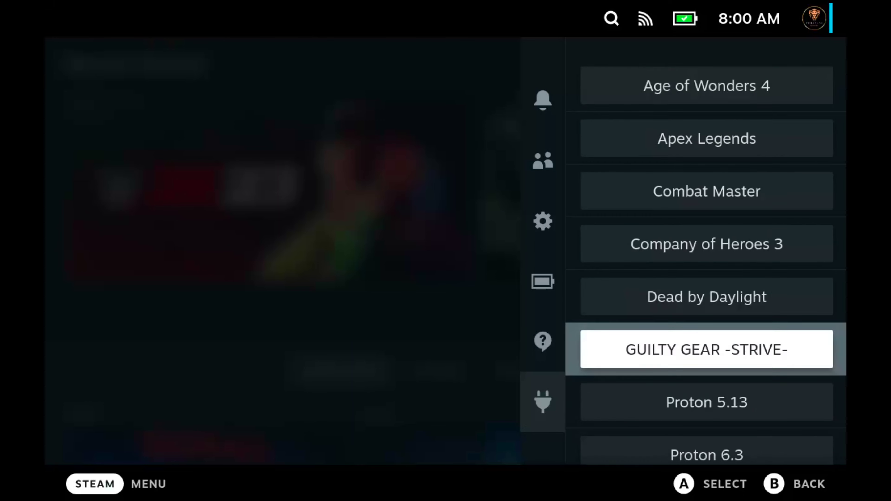
key(Down)
key(Down)
key(Down)
key(Down)
key(Down)
key(Down)
key(Down)
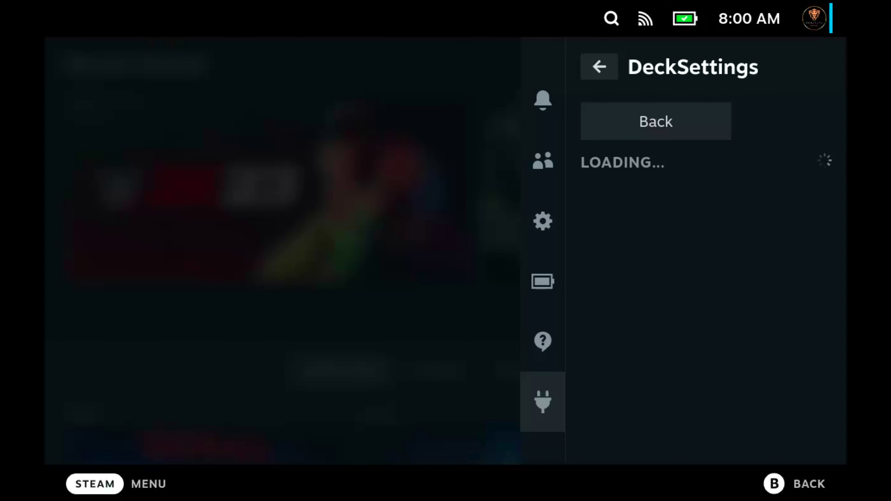
Step: Leave the loading reports page and go back to the start of the installed games list
click(599, 67)
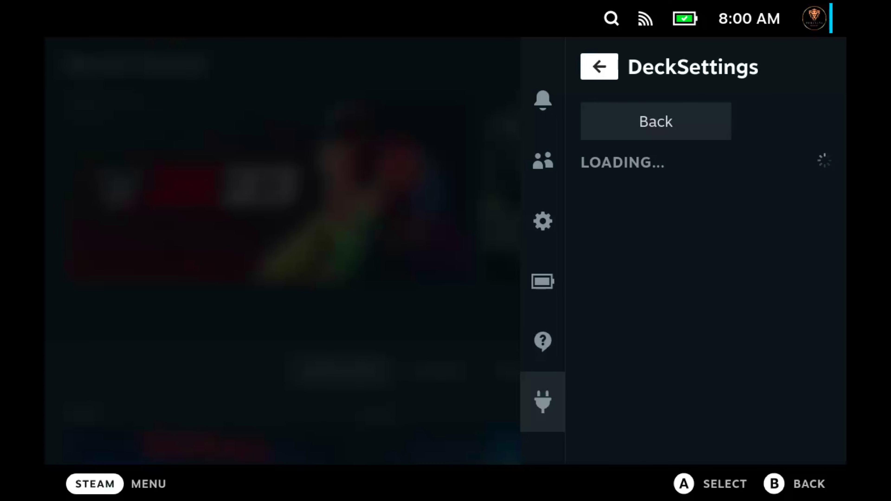
click(655, 121)
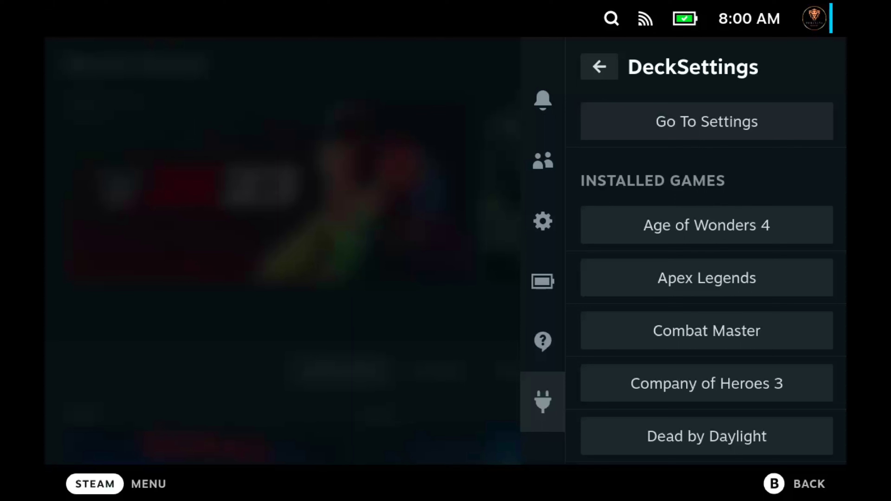
key(Up)
key(Up)
key(Down)
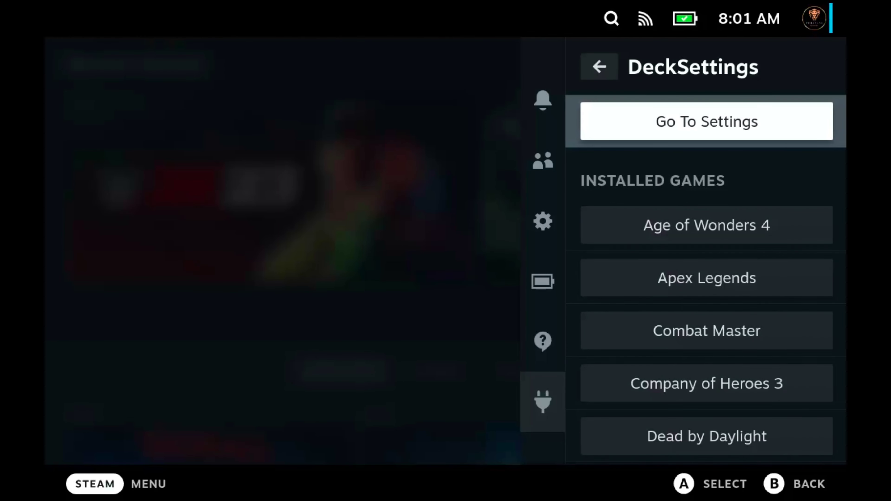